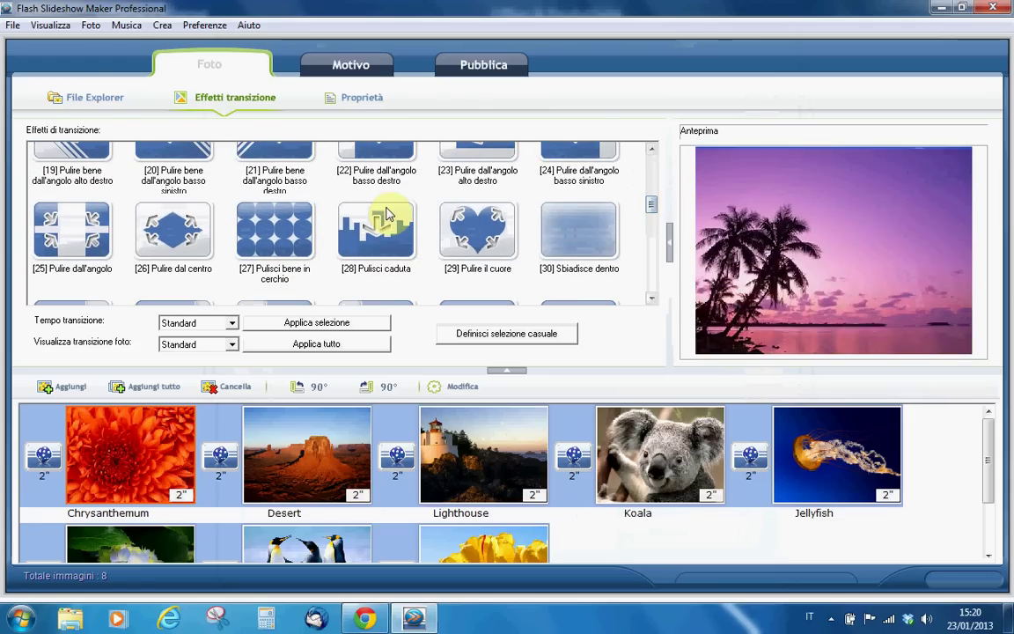
# - Apply the "[27] Pulisci bene in cerchio" transition to all photos with a 5-second transition time and a 7-second photo display time
pyautogui.click(377, 226)
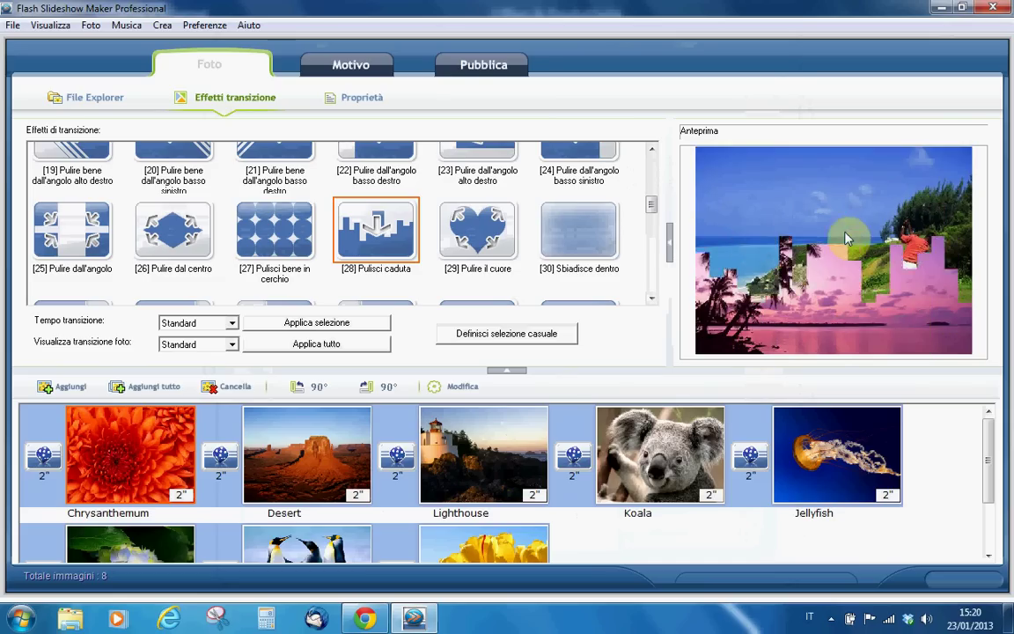
pyautogui.click(275, 227)
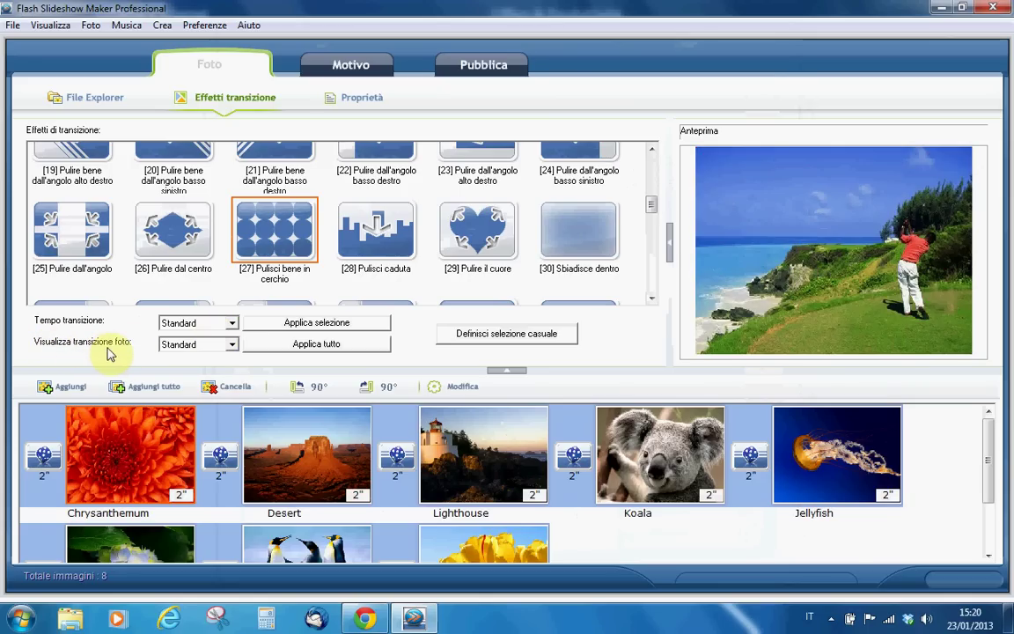
pyautogui.click(232, 323)
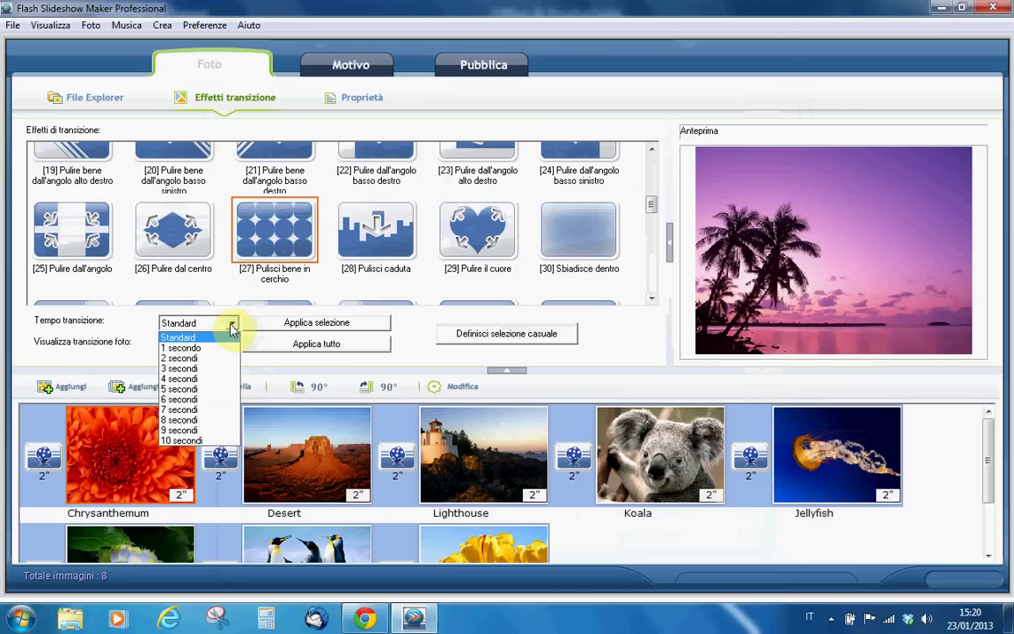
pyautogui.click(183, 389)
pyautogui.click(231, 344)
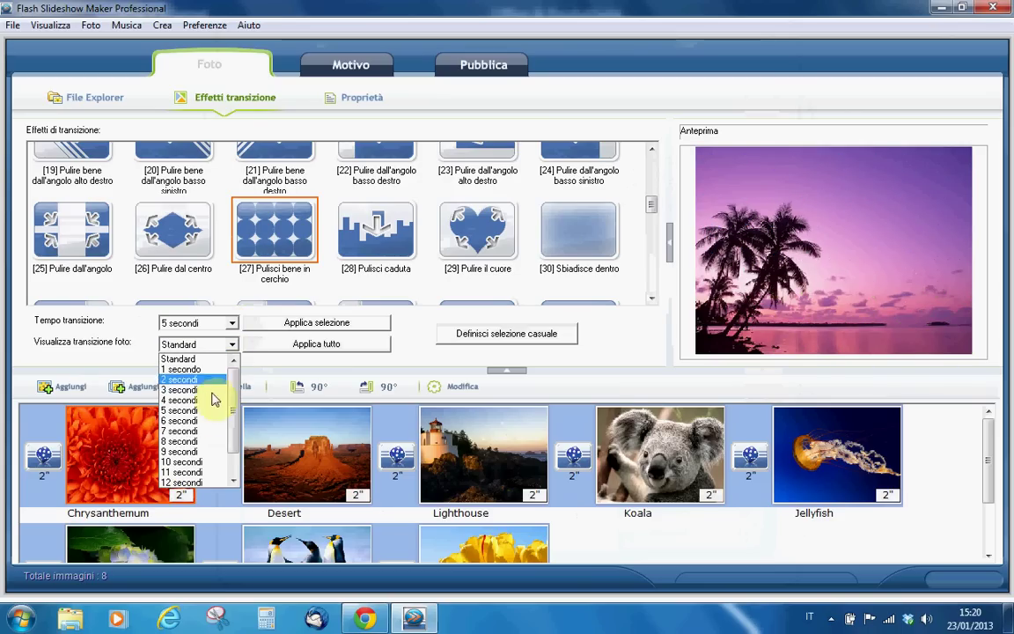
pyautogui.click(197, 430)
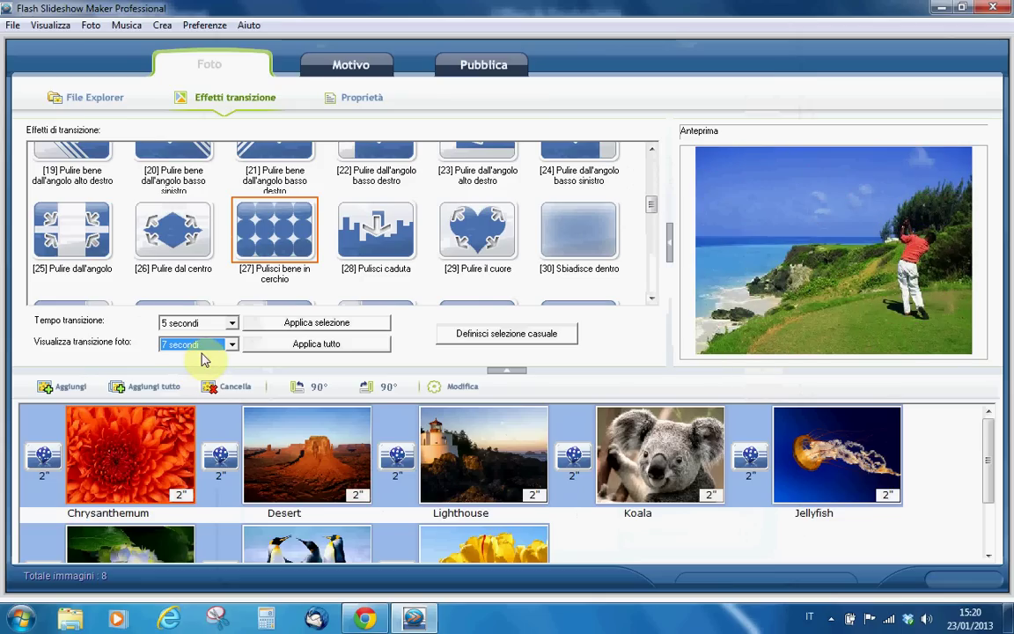
pyautogui.click(304, 349)
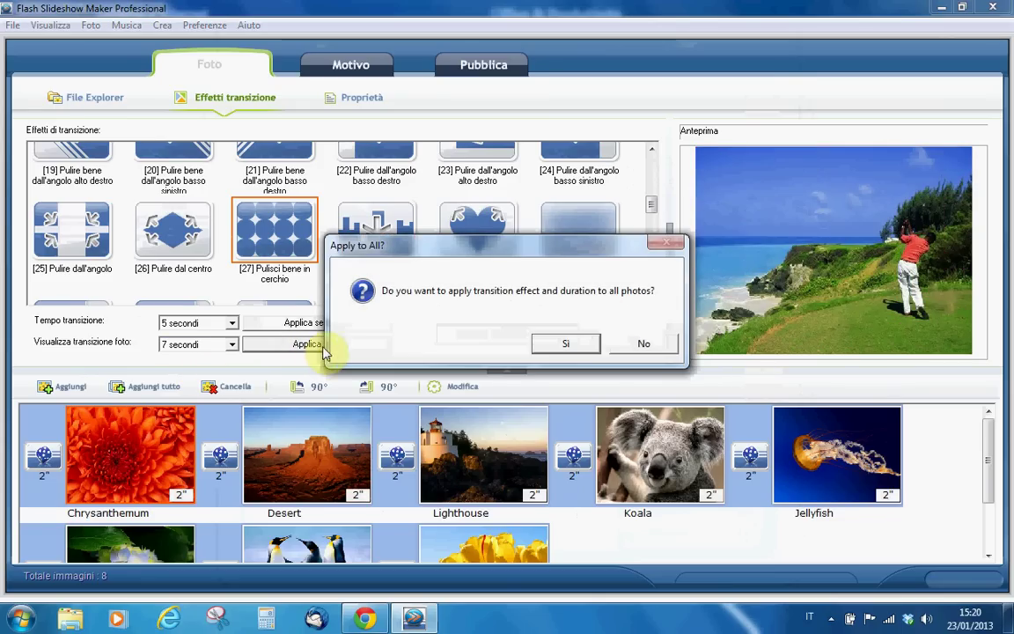
pyautogui.click(567, 345)
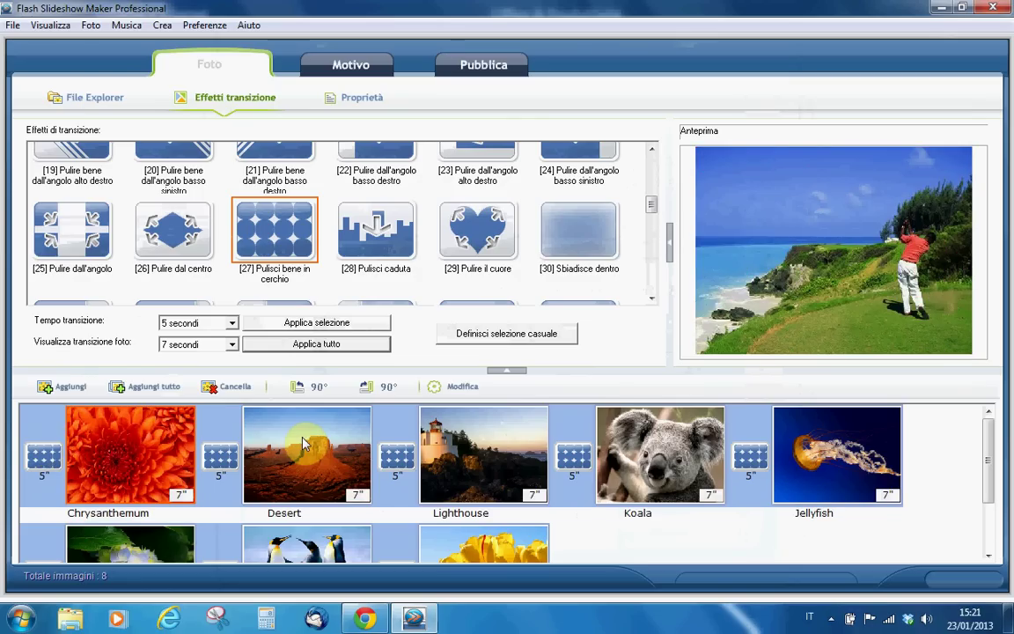
# - In the theme's basic options, set the album title to "Prova foto" and the background colour to red
pyautogui.click(365, 59)
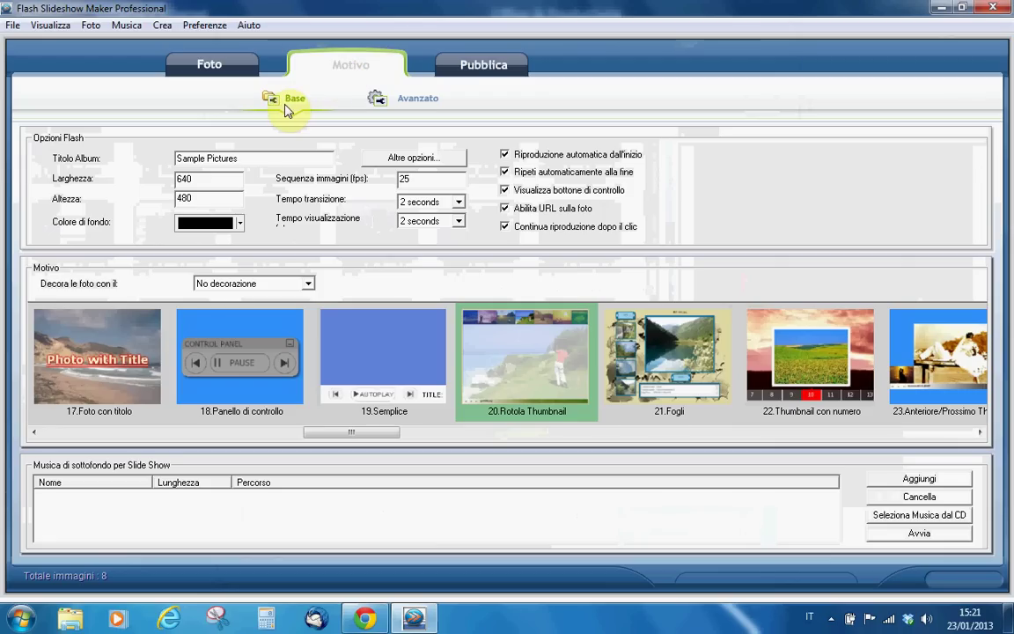
pyautogui.click(252, 160)
pyautogui.press('BackSpace')
pyautogui.press('BackSpace')
pyautogui.press('BackSpace')
pyautogui.press('BackSpace')
pyautogui.press('BackSpace')
pyautogui.press('BackSpace')
pyautogui.press('BackSpace')
pyautogui.press('BackSpace')
pyautogui.press('BackSpace')
pyautogui.press('BackSpace')
pyautogui.press('BackSpace')
pyautogui.press('BackSpace')
pyautogui.press('BackSpace')
pyautogui.write('Prova foto')
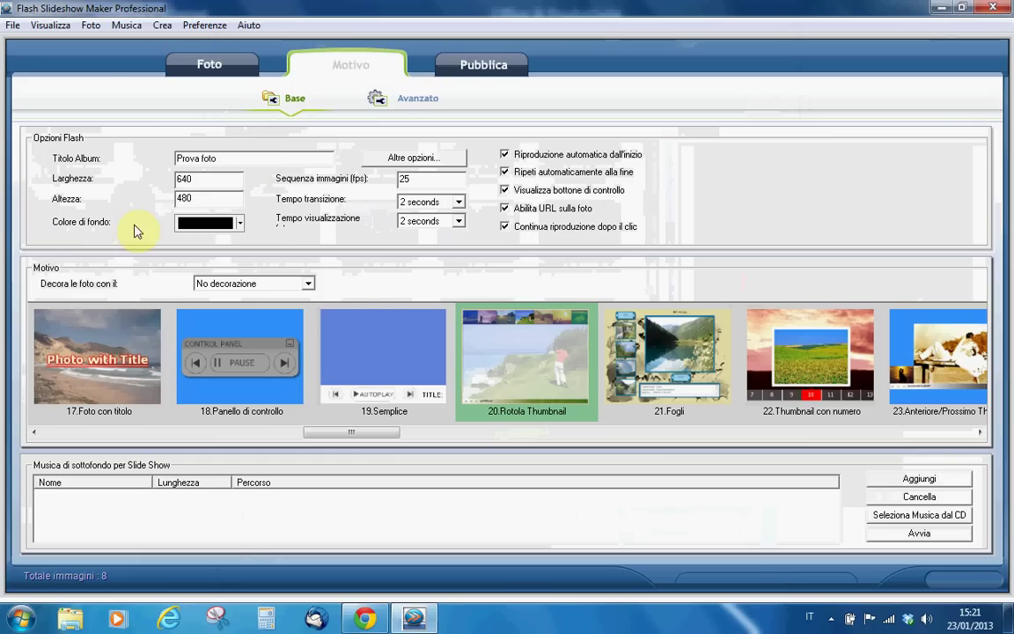
pyautogui.click(239, 225)
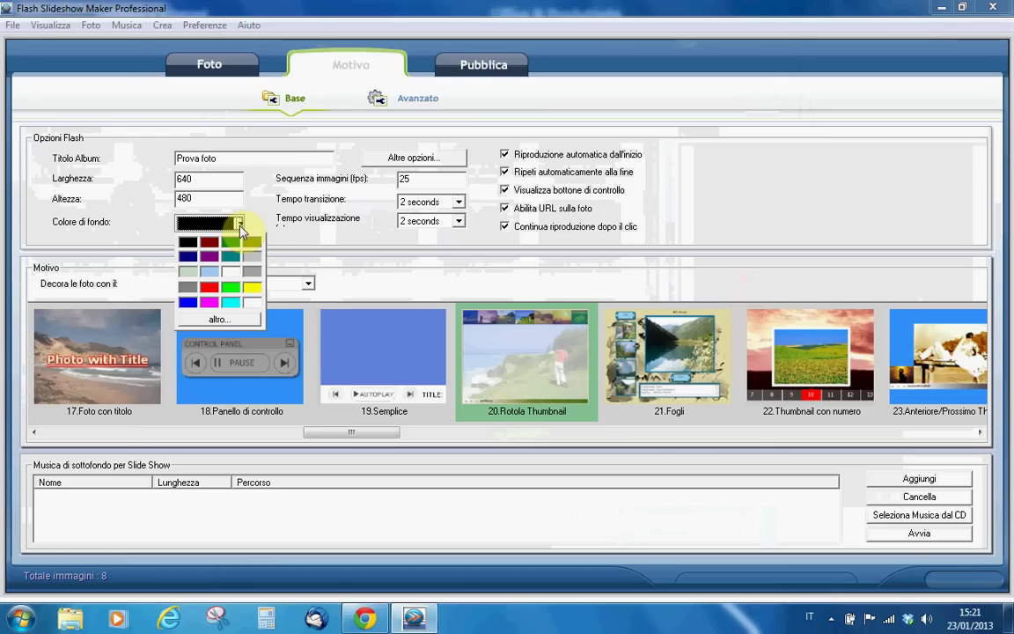
pyautogui.click(208, 287)
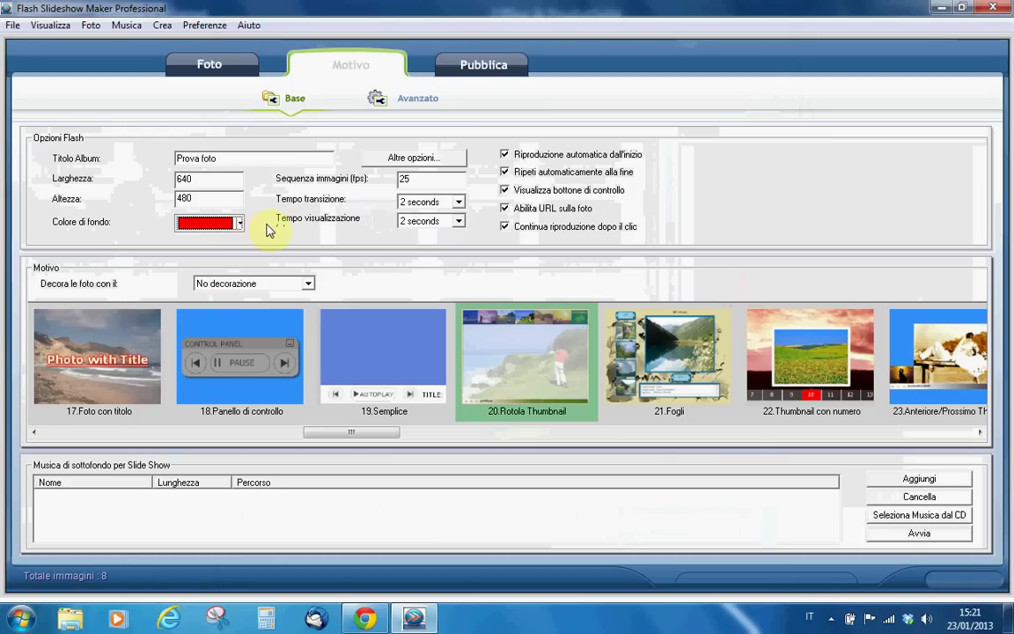
# - Set the default transition time to 5 seconds and the default display time to 8 seconds
pyautogui.click(462, 203)
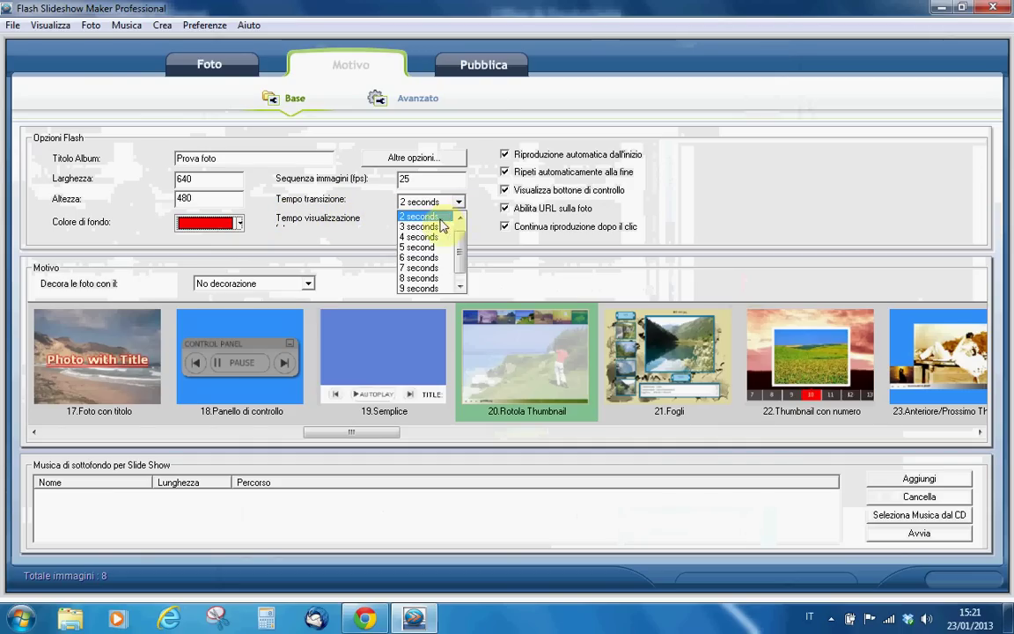
pyautogui.click(428, 243)
pyautogui.click(456, 222)
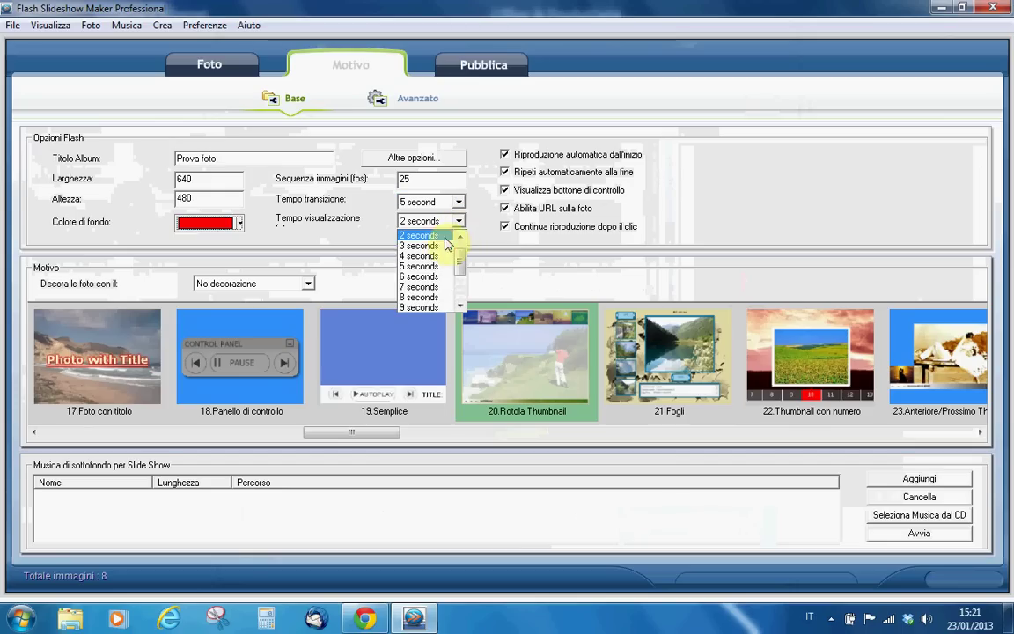
pyautogui.click(430, 297)
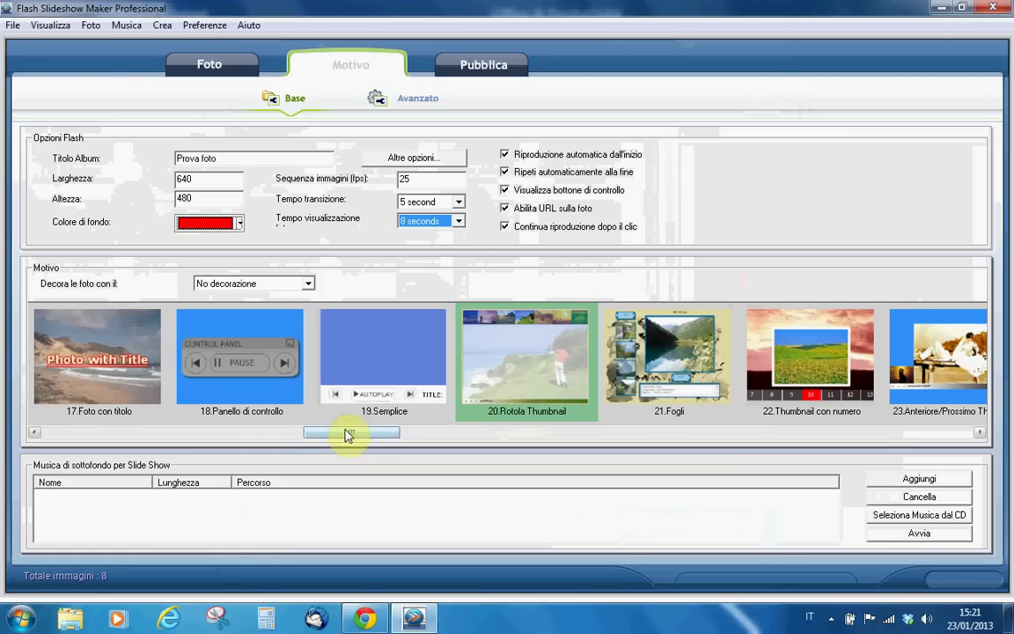
# - Choose the "29.Home" theme for the slideshow
pyautogui.click(75, 346)
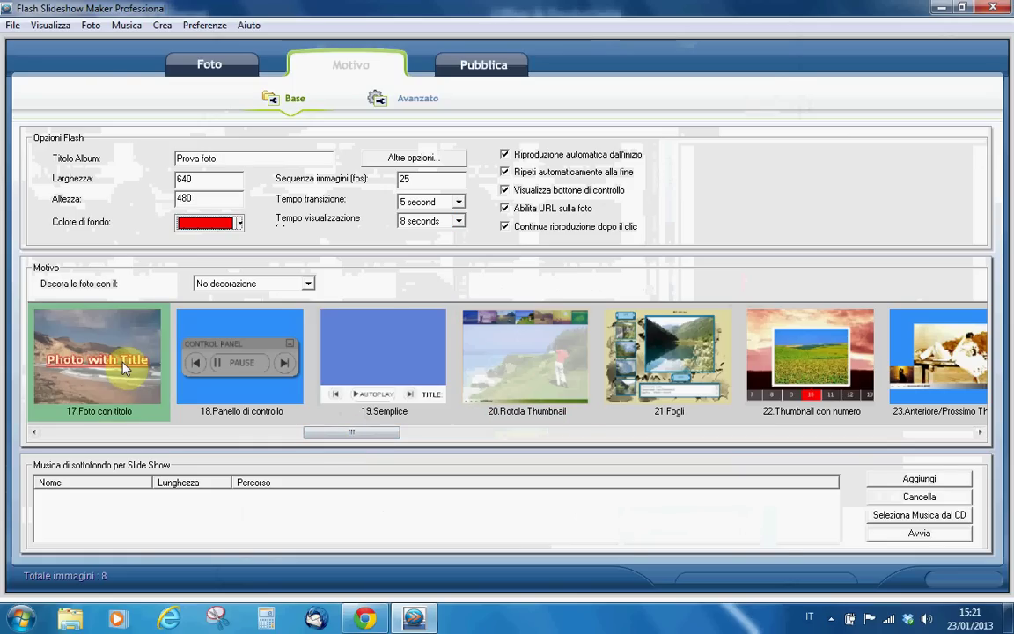
pyautogui.moveTo(396, 436); pyautogui.dragTo(503, 437)
pyautogui.click(793, 363)
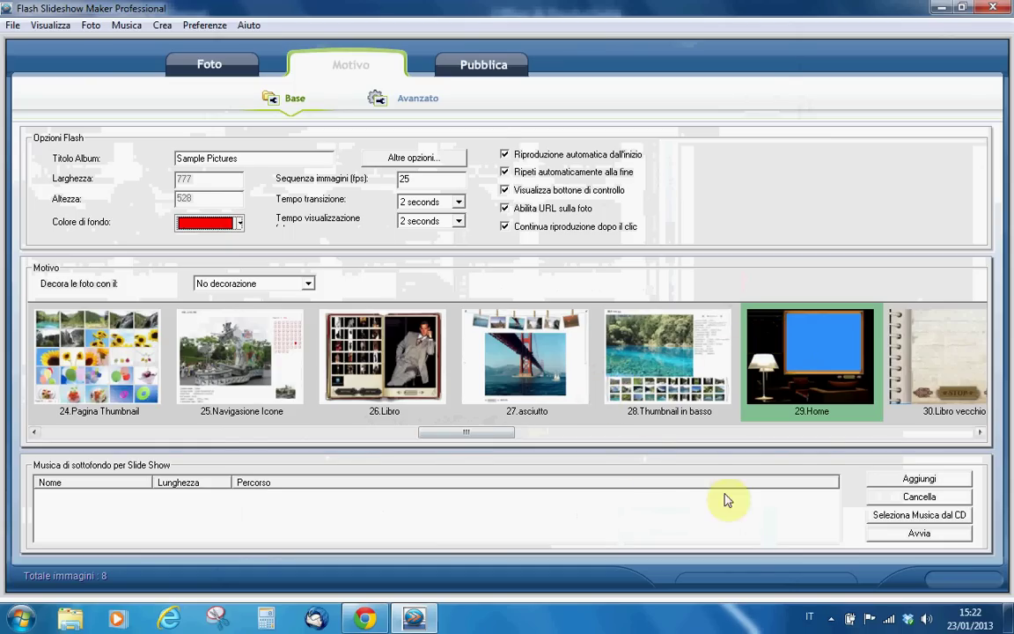
# - Add 04-La Sicilia.mp3 from the music library's "Big Band! Stefano Bollani" folder as the slideshow's background music
pyautogui.click(898, 484)
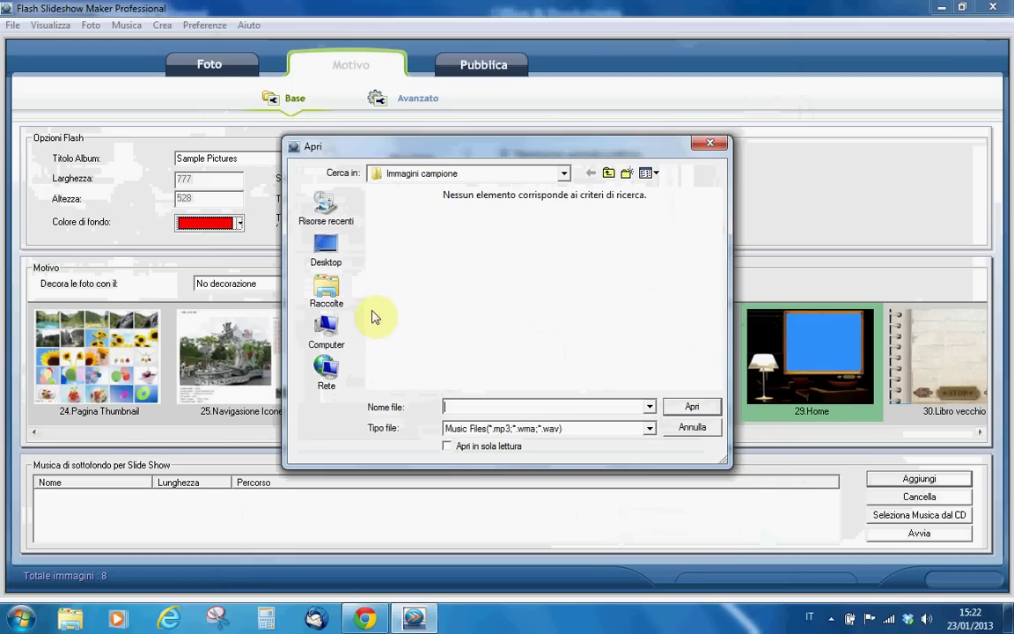
pyautogui.click(327, 293)
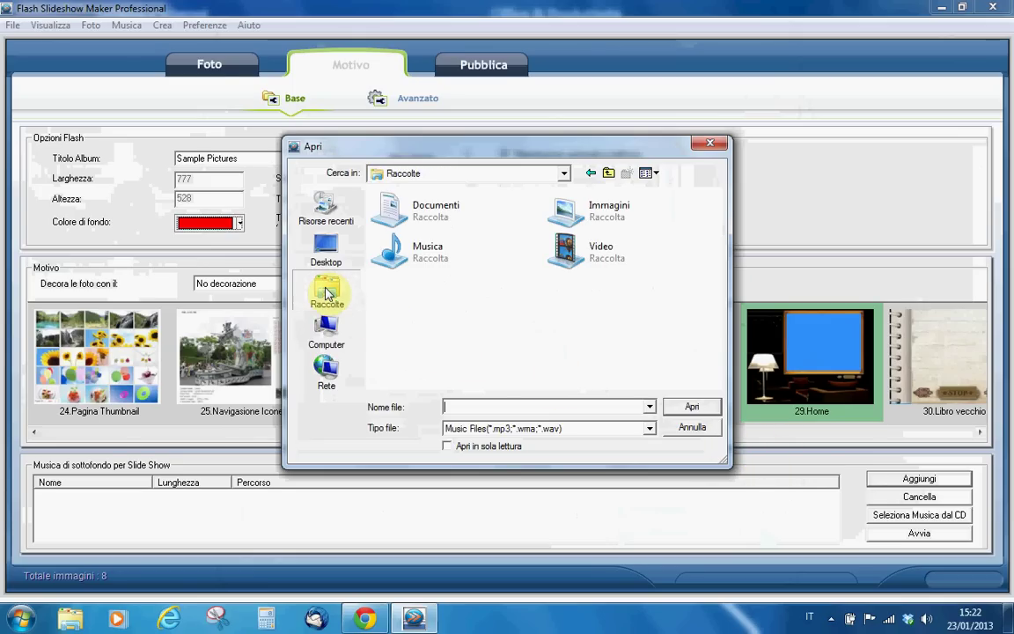
pyautogui.doubleClick(420, 255)
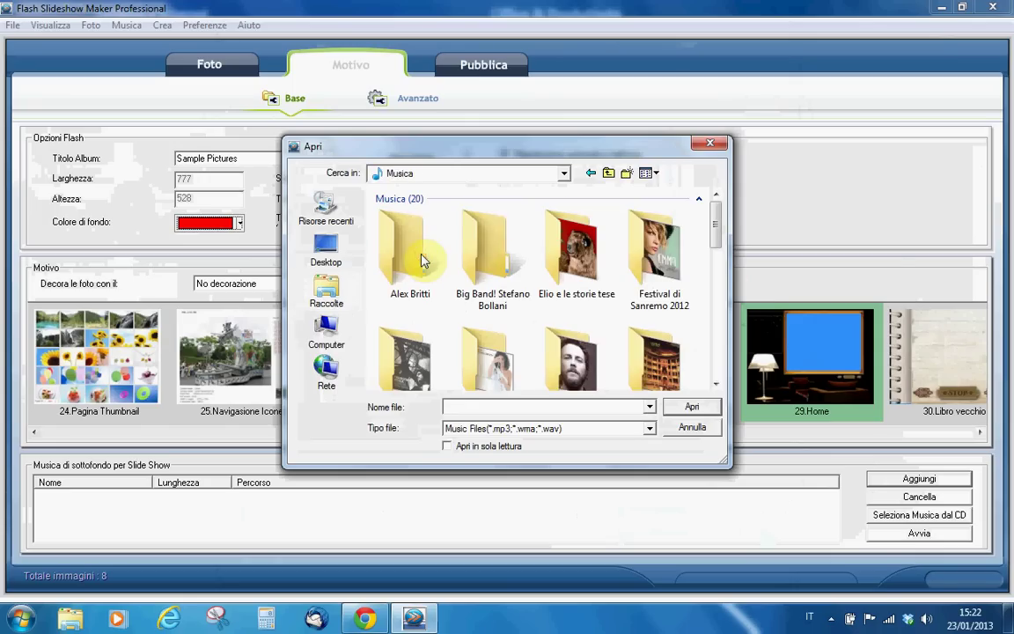
pyautogui.doubleClick(492, 238)
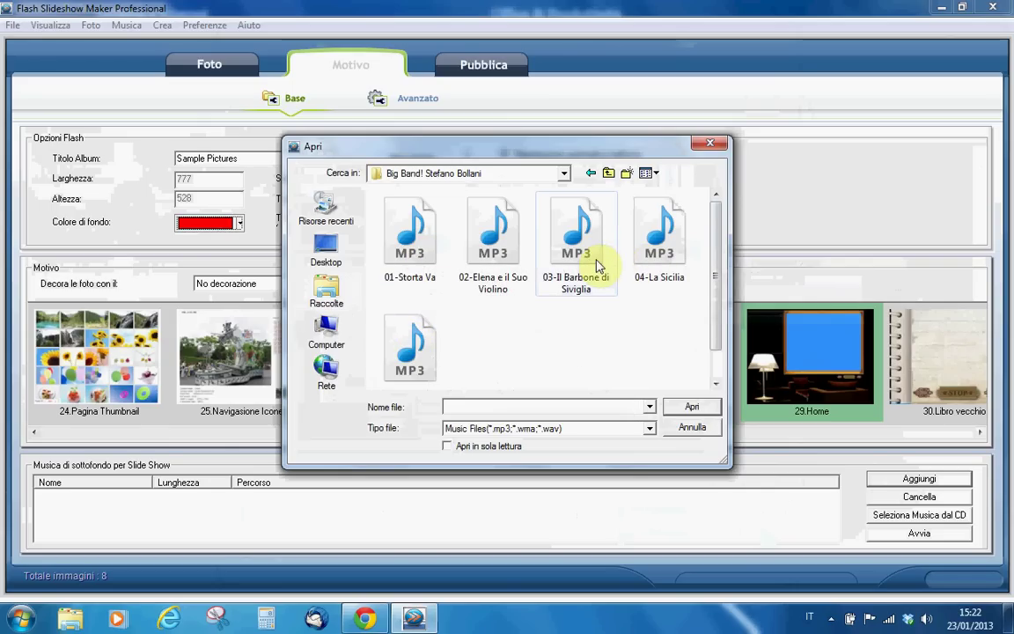
pyautogui.doubleClick(657, 251)
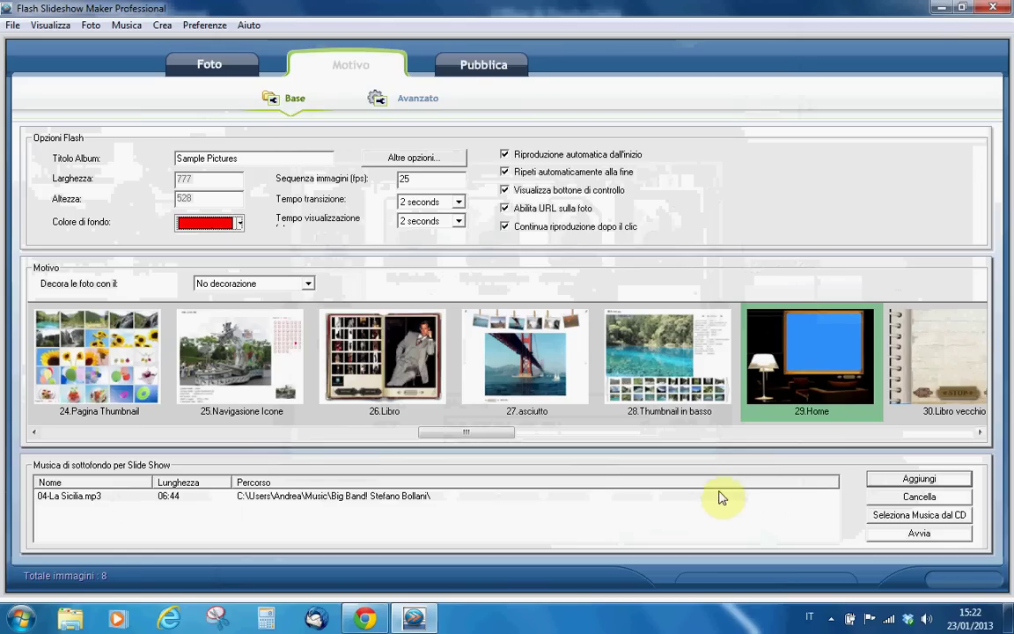
# - Publish the slideshow to the Desktop as Flash files only, and quit the program without saving the project
pyautogui.click(496, 70)
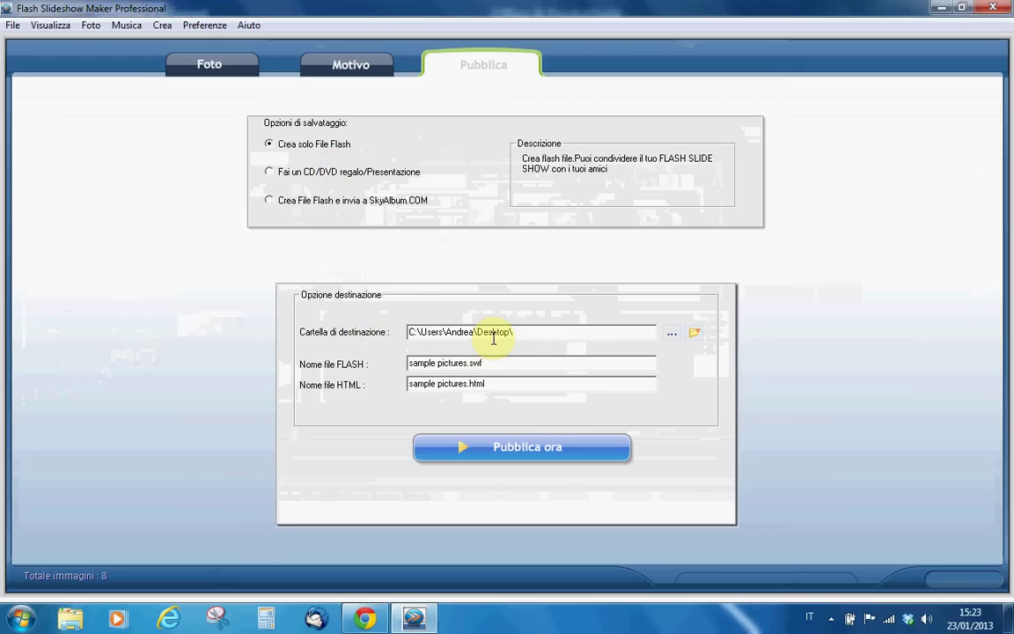
pyautogui.click(670, 341)
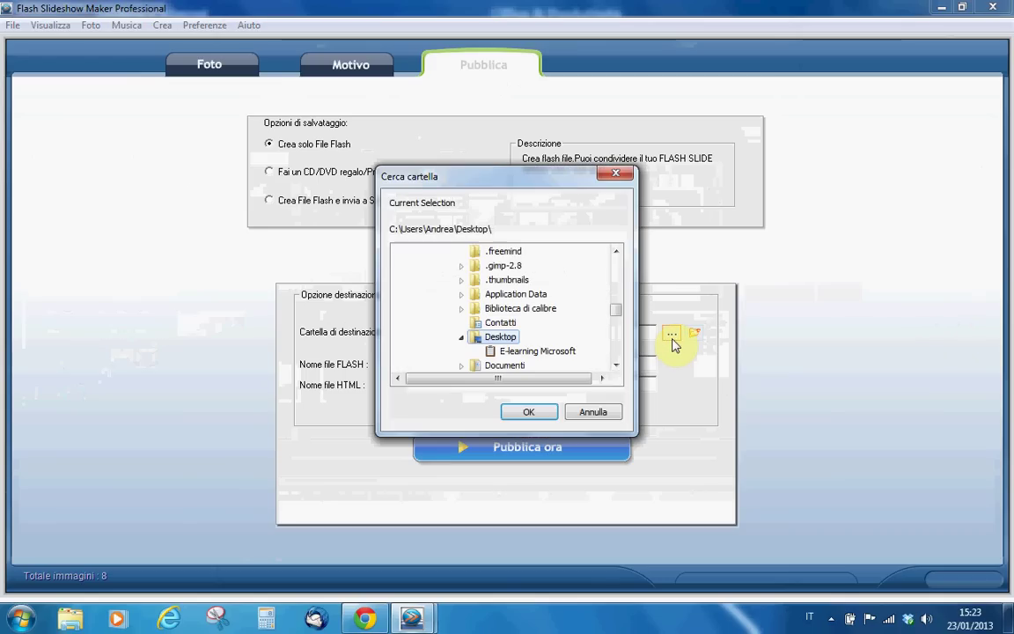
pyautogui.click(593, 412)
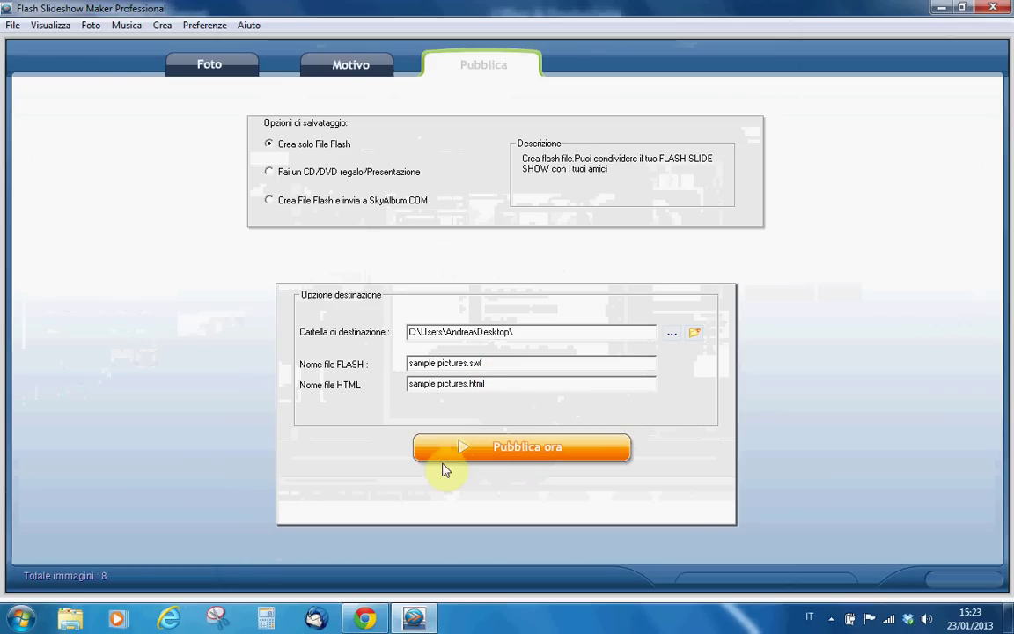
pyautogui.click(529, 454)
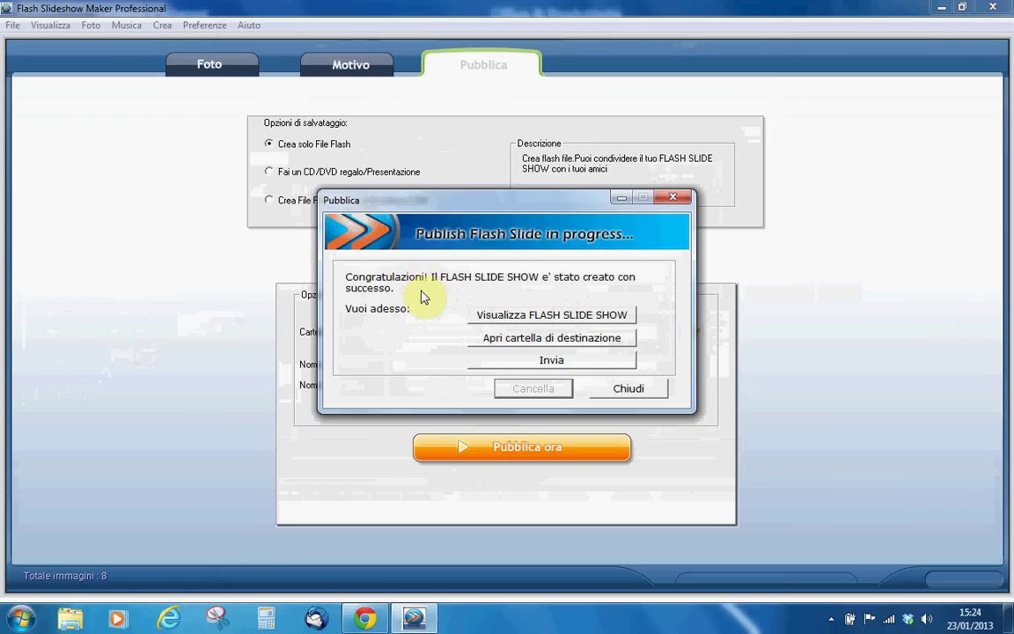
pyautogui.click(627, 391)
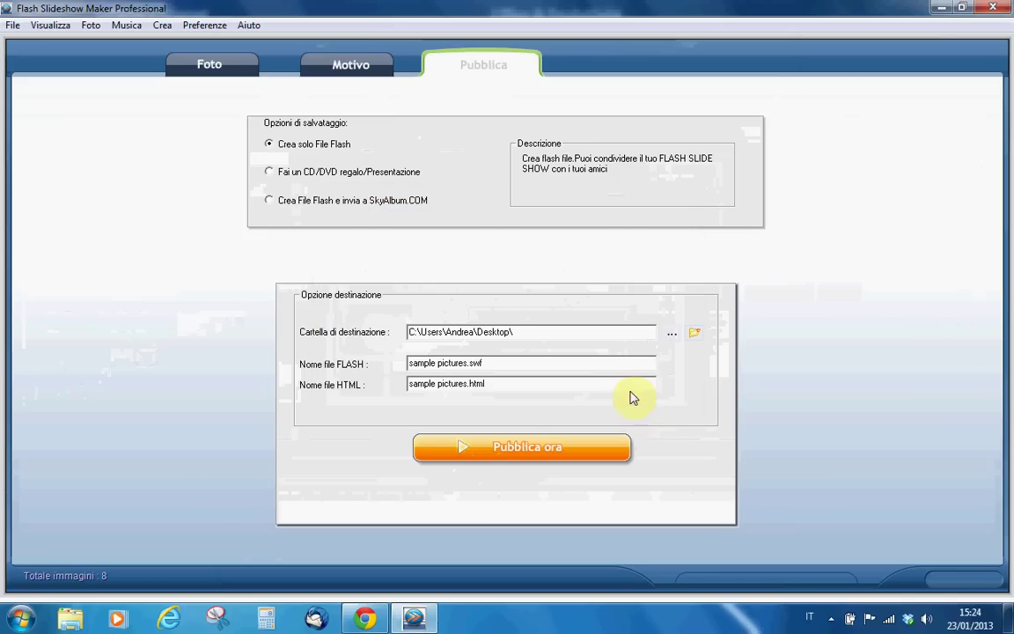
pyautogui.click(995, 8)
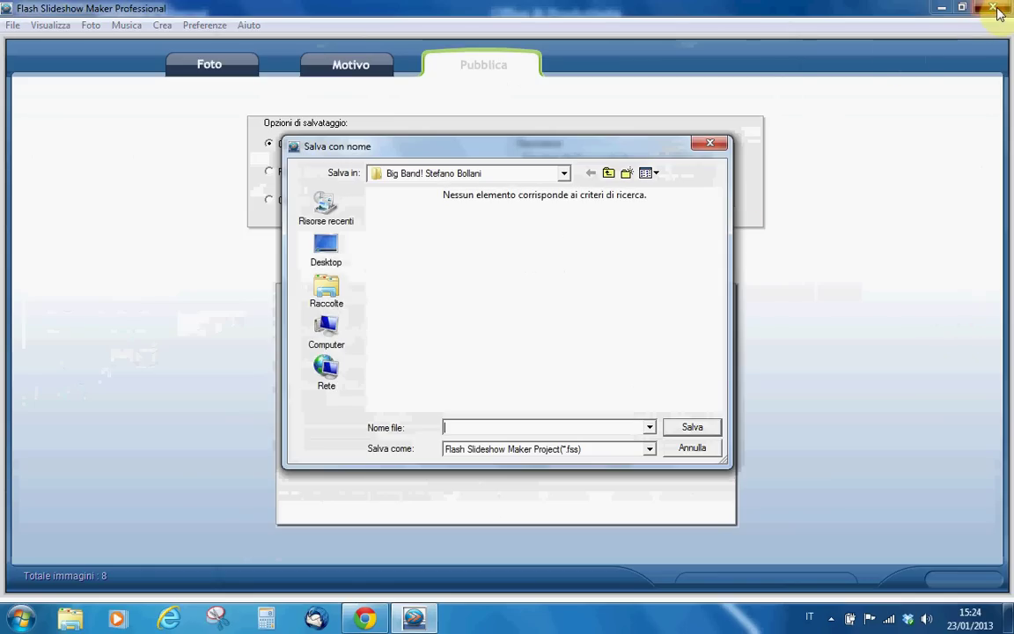
pyautogui.click(693, 450)
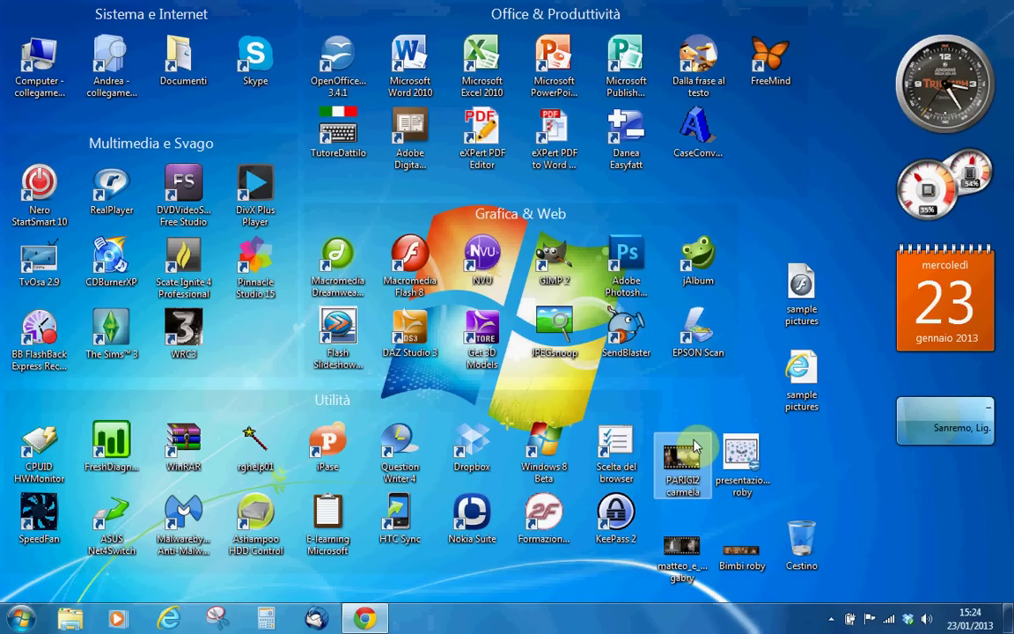
# - Examine the file types of the two published "sample pictures" files on the desktop
pyautogui.click(795, 299)
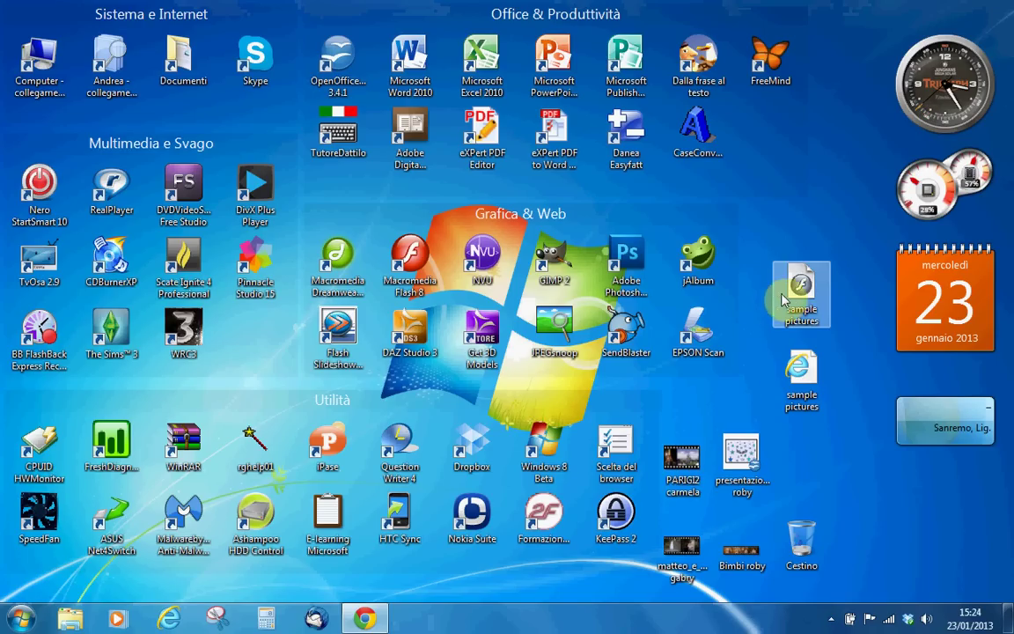
pyautogui.keyDown('ctrl'); pyautogui.click(799, 374); pyautogui.keyUp('ctrl')
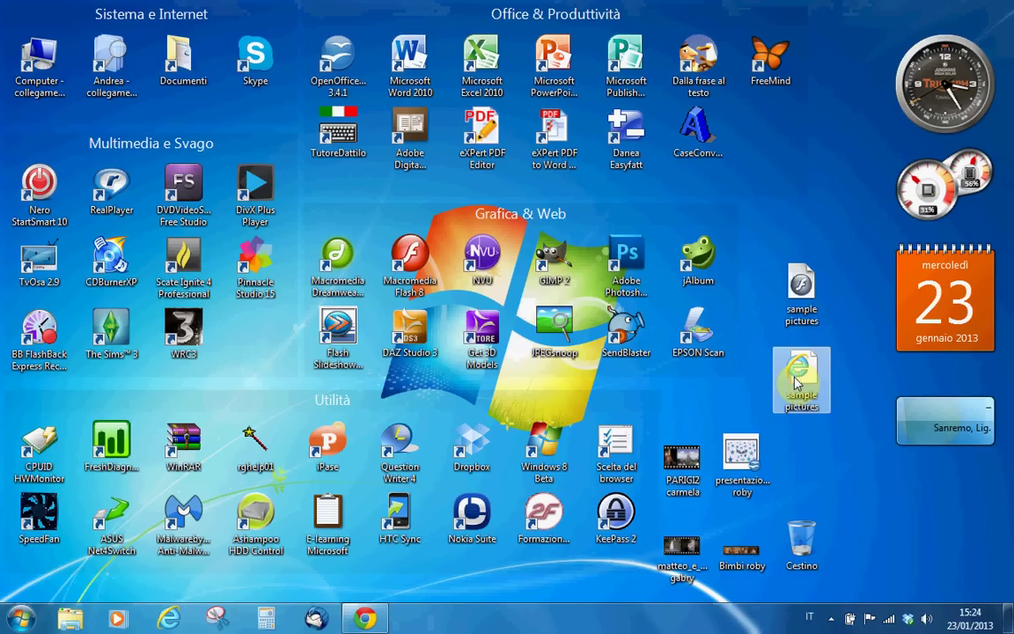
pyautogui.click(798, 300)
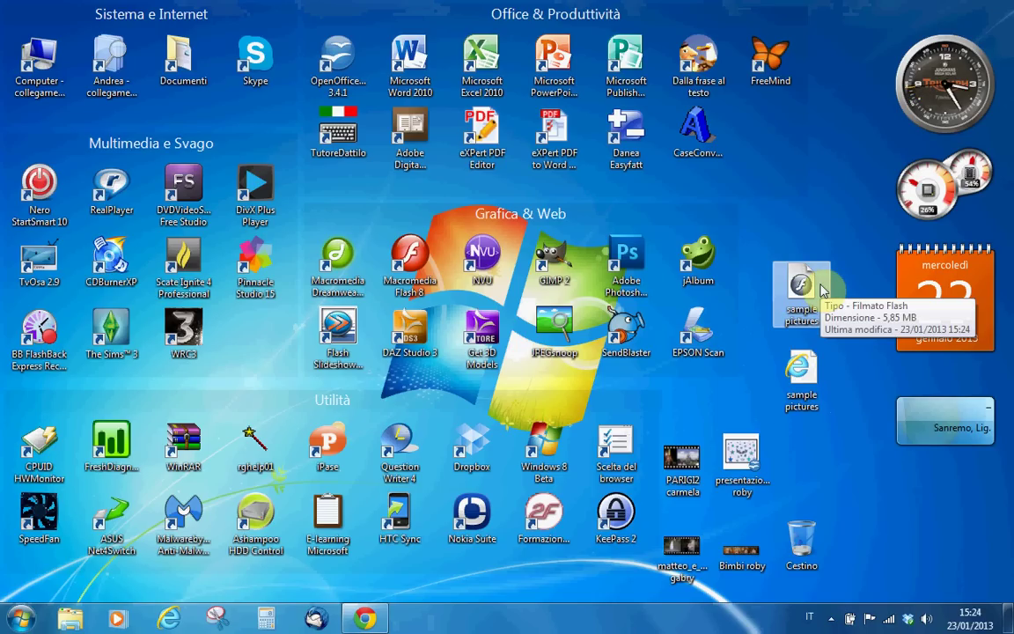
pyautogui.click(800, 376)
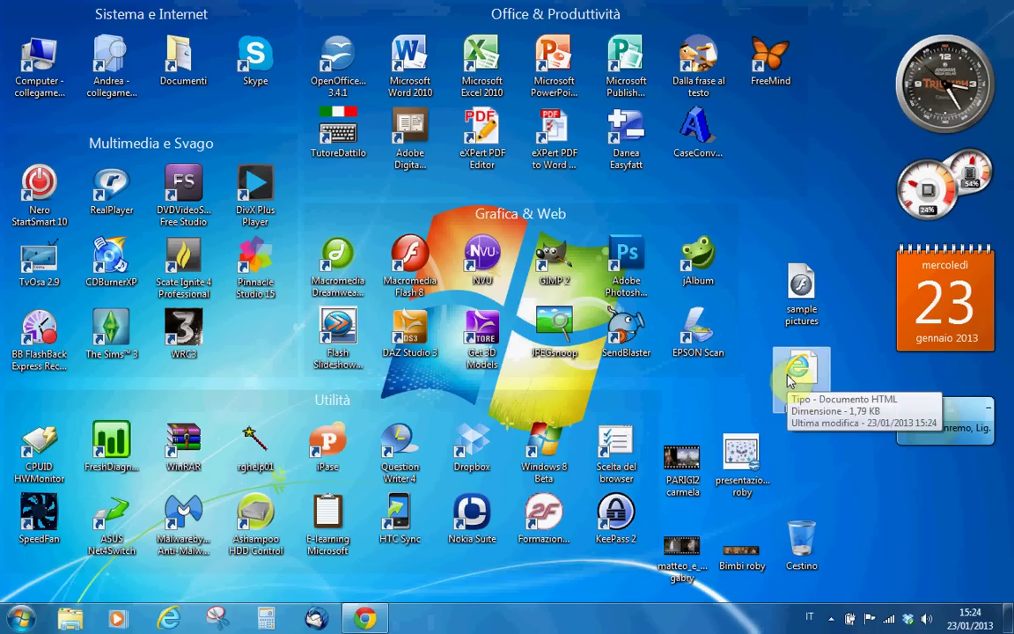
# - Play the published "sample pictures" Flash movie, pause it during the slideshow, and close the player
pyautogui.doubleClick(799, 295)
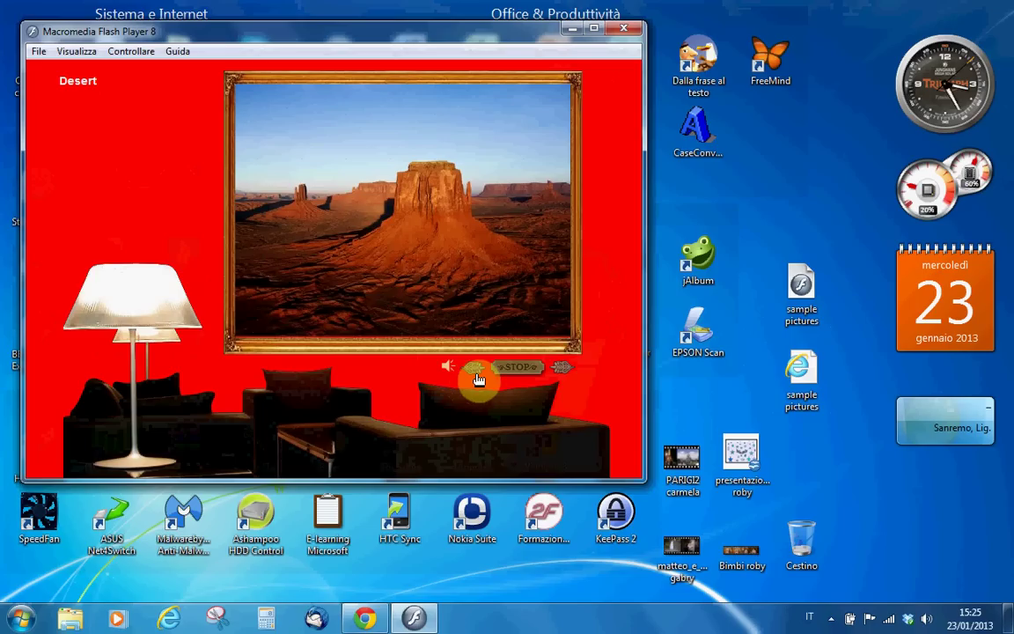
pyautogui.click(528, 372)
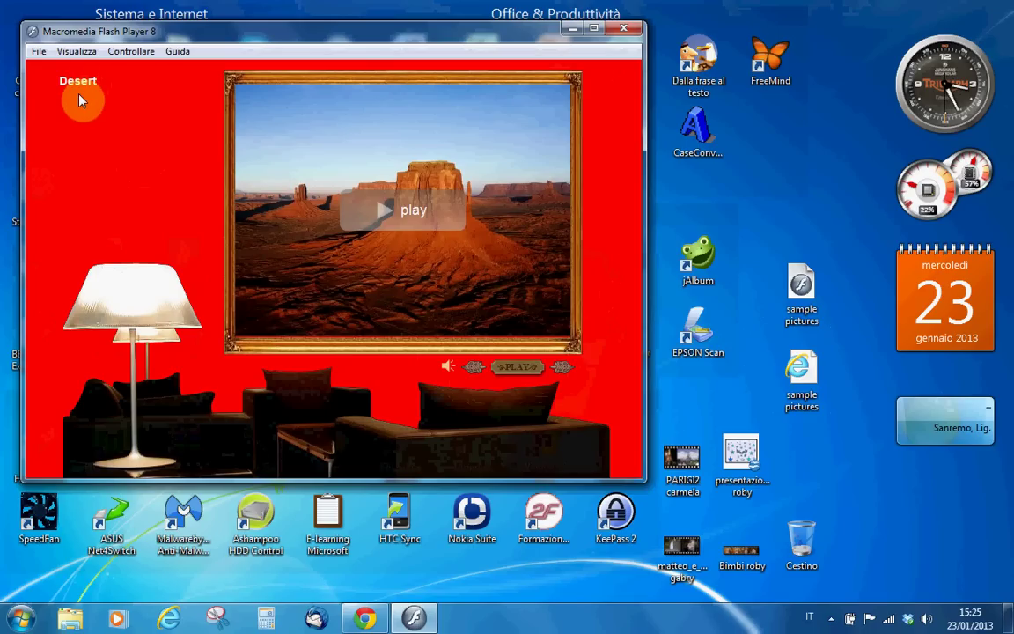
pyautogui.click(638, 32)
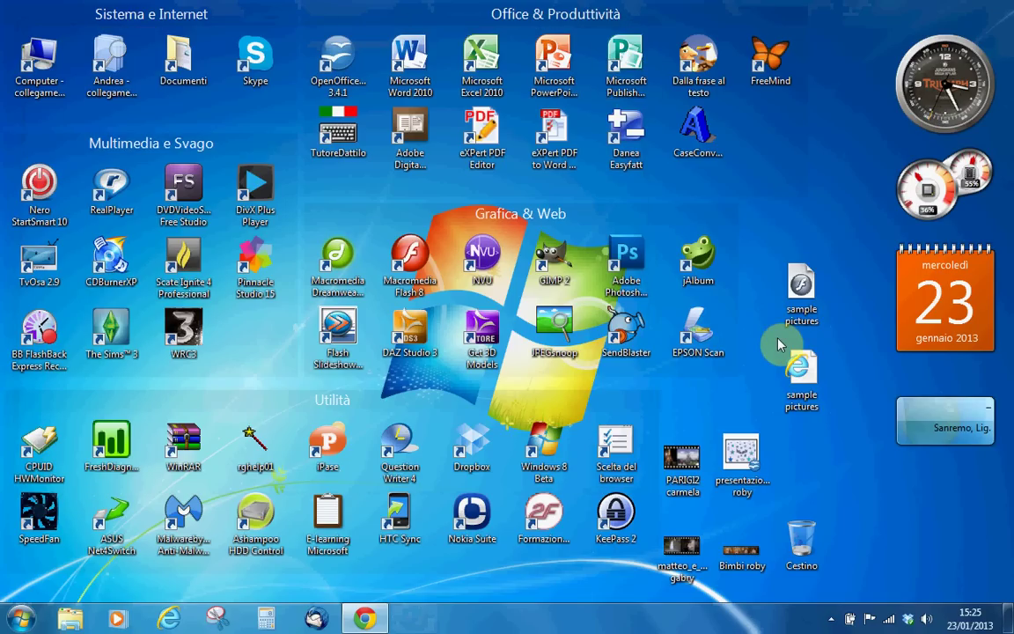